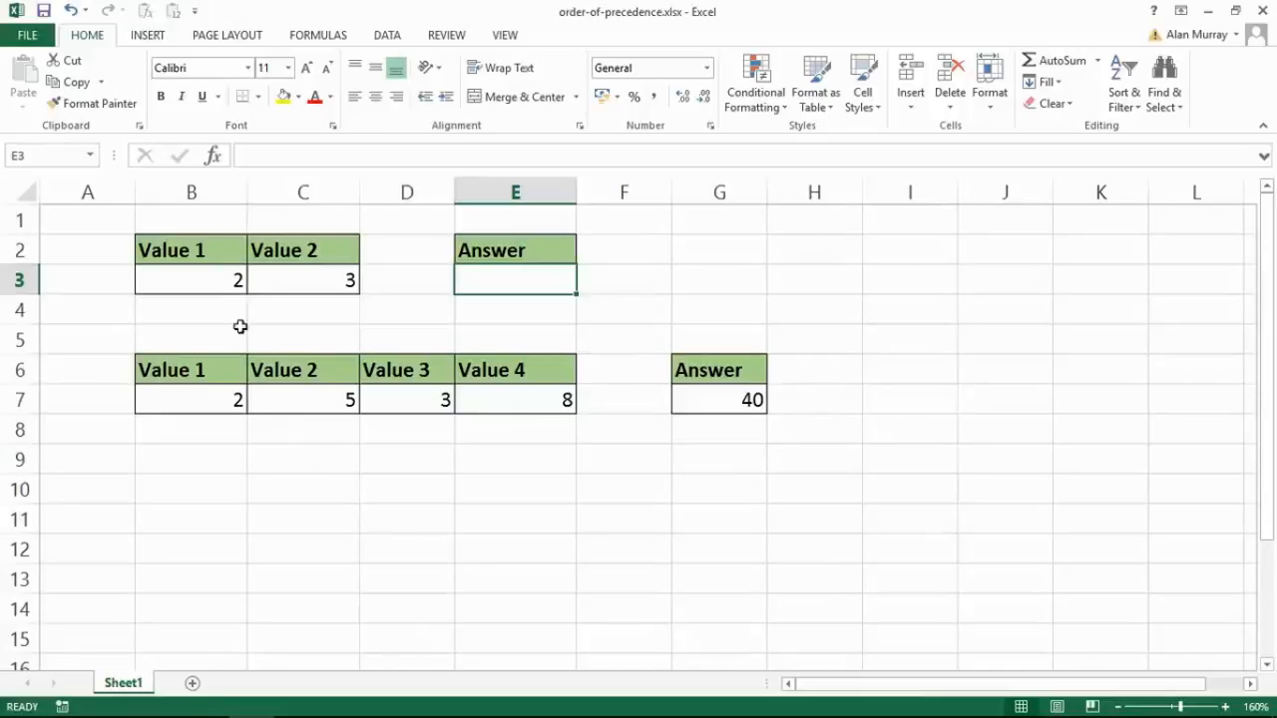
pyautogui.click(209, 286)
pyautogui.moveTo(208, 287); pyautogui.dragTo(256, 283)
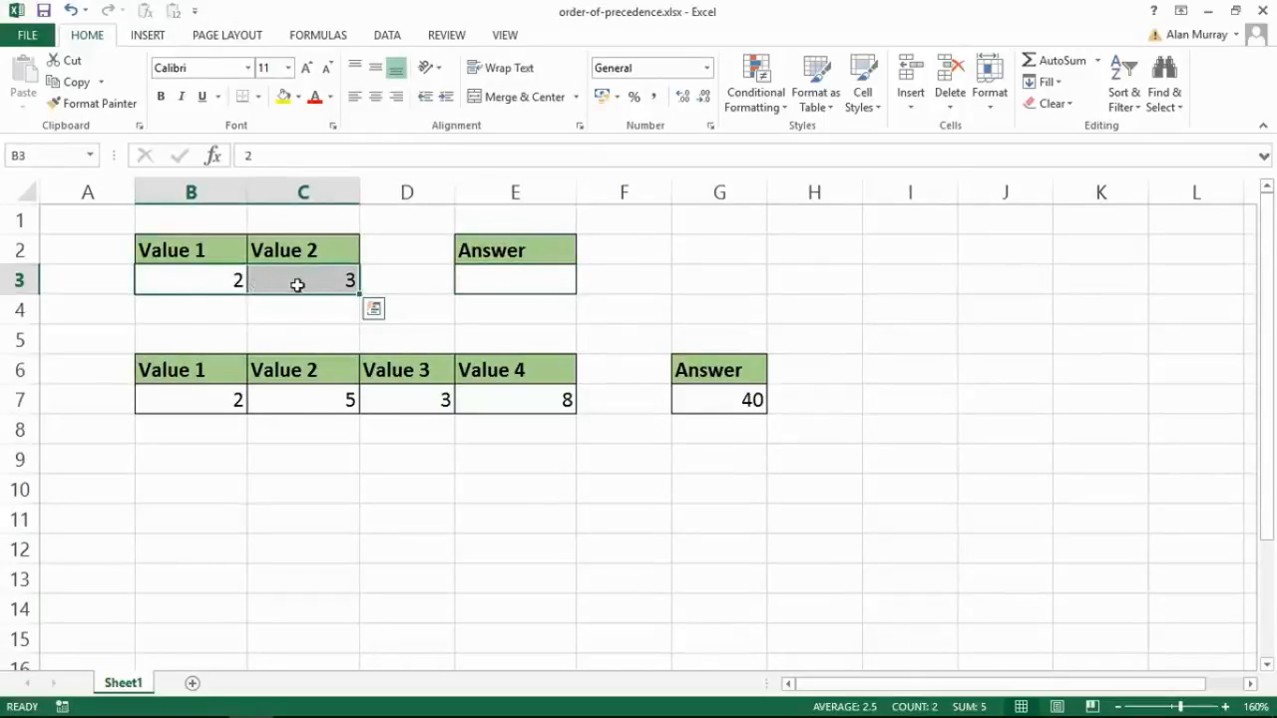
pyautogui.click(208, 286)
pyautogui.click(275, 286)
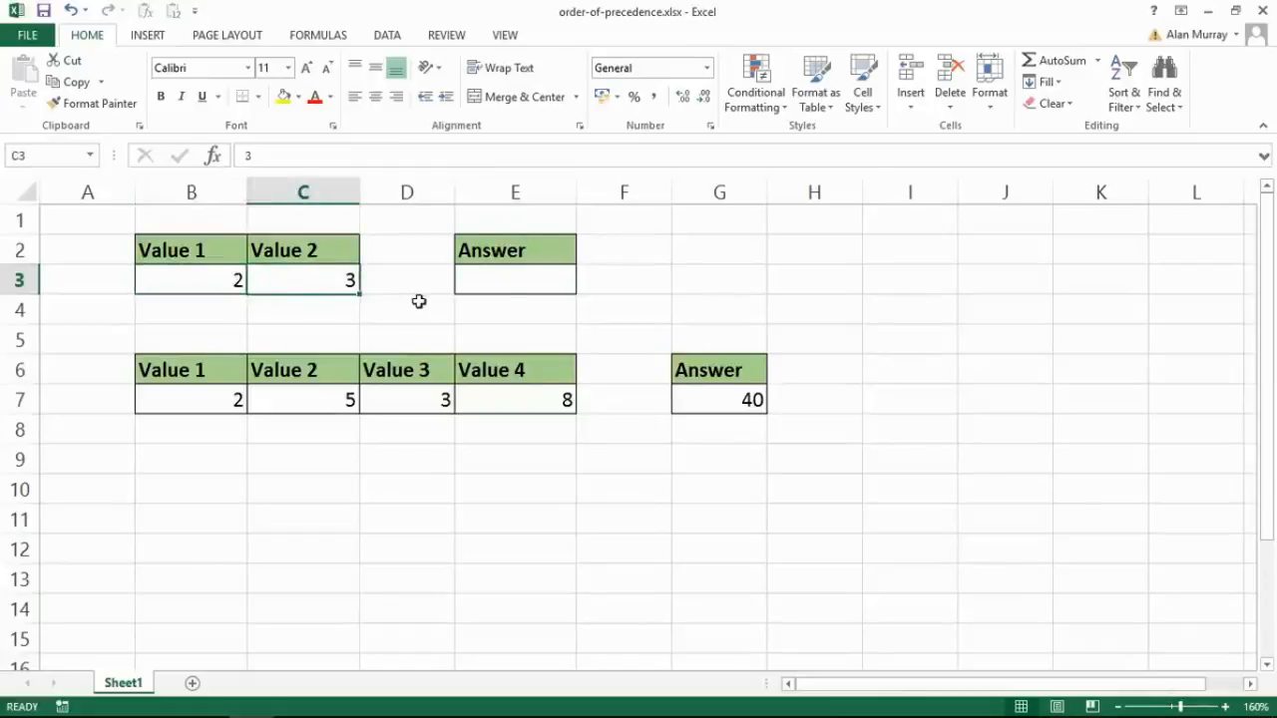
# - Enter the formula =B3+C3*2 in the first Answer cell, E3
pyautogui.click(504, 282)
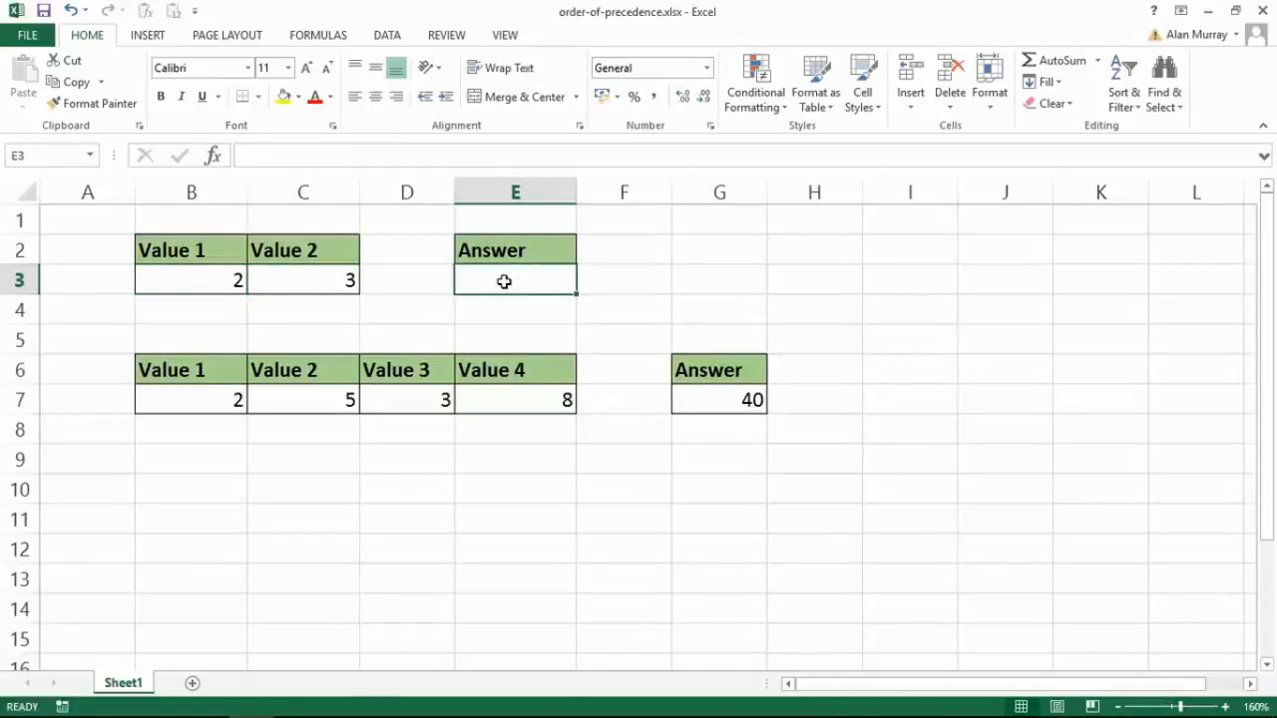
pyautogui.write('=')
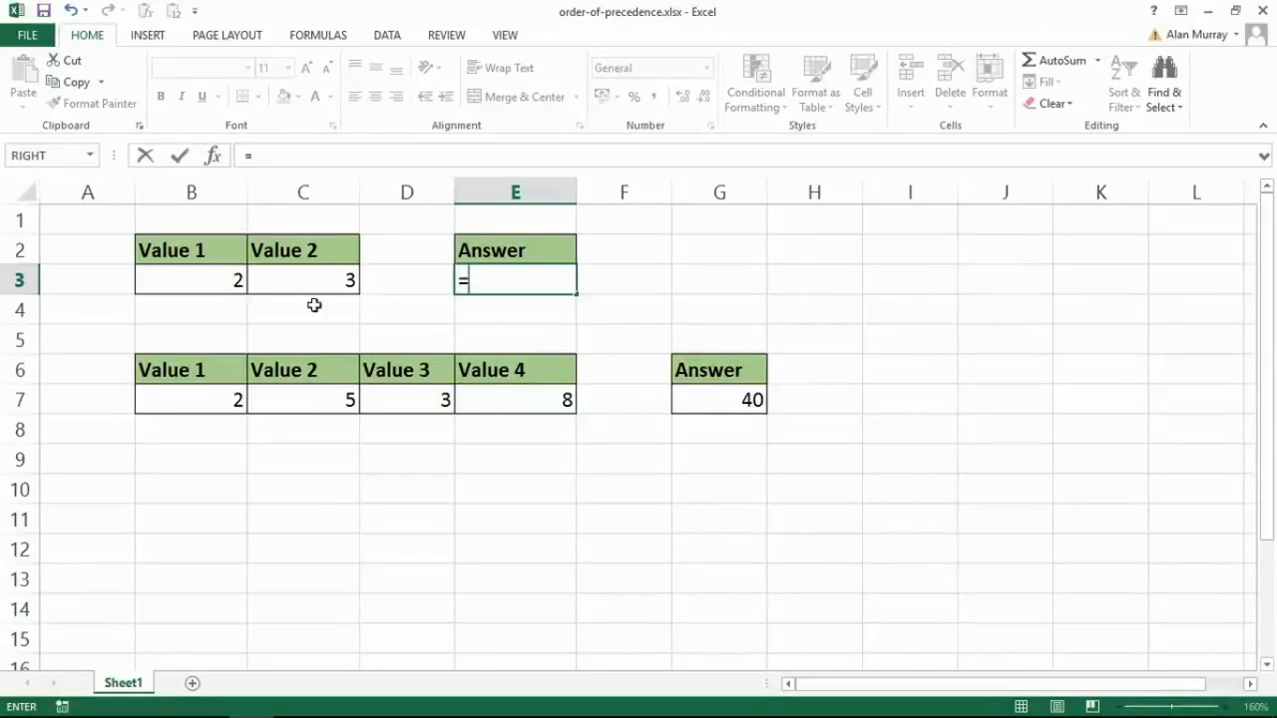
pyautogui.click(213, 289)
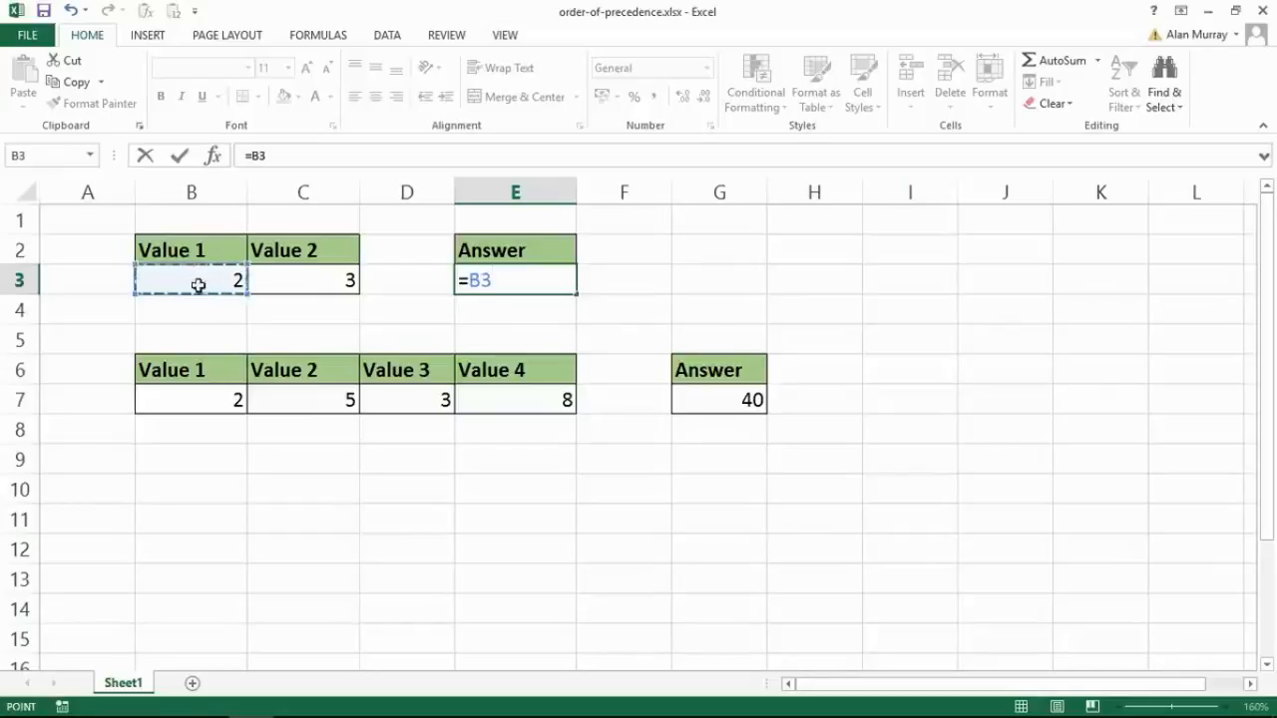
pyautogui.write('+')
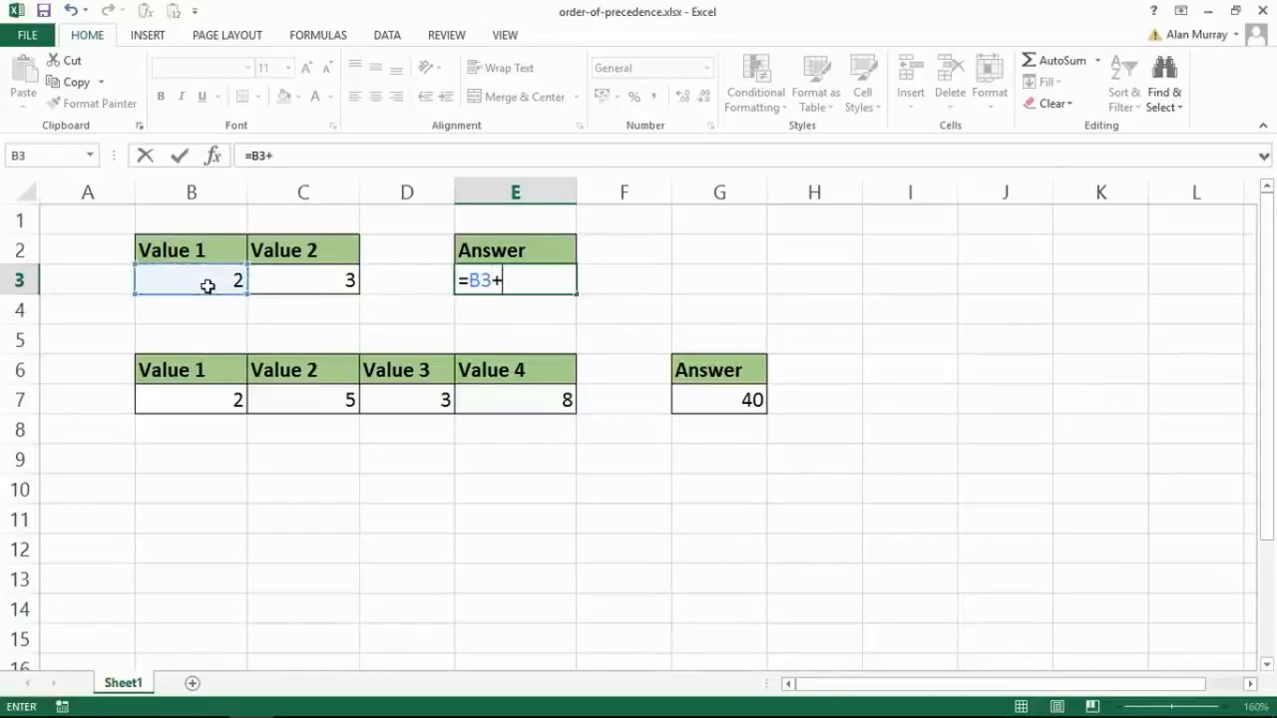
pyautogui.click(264, 282)
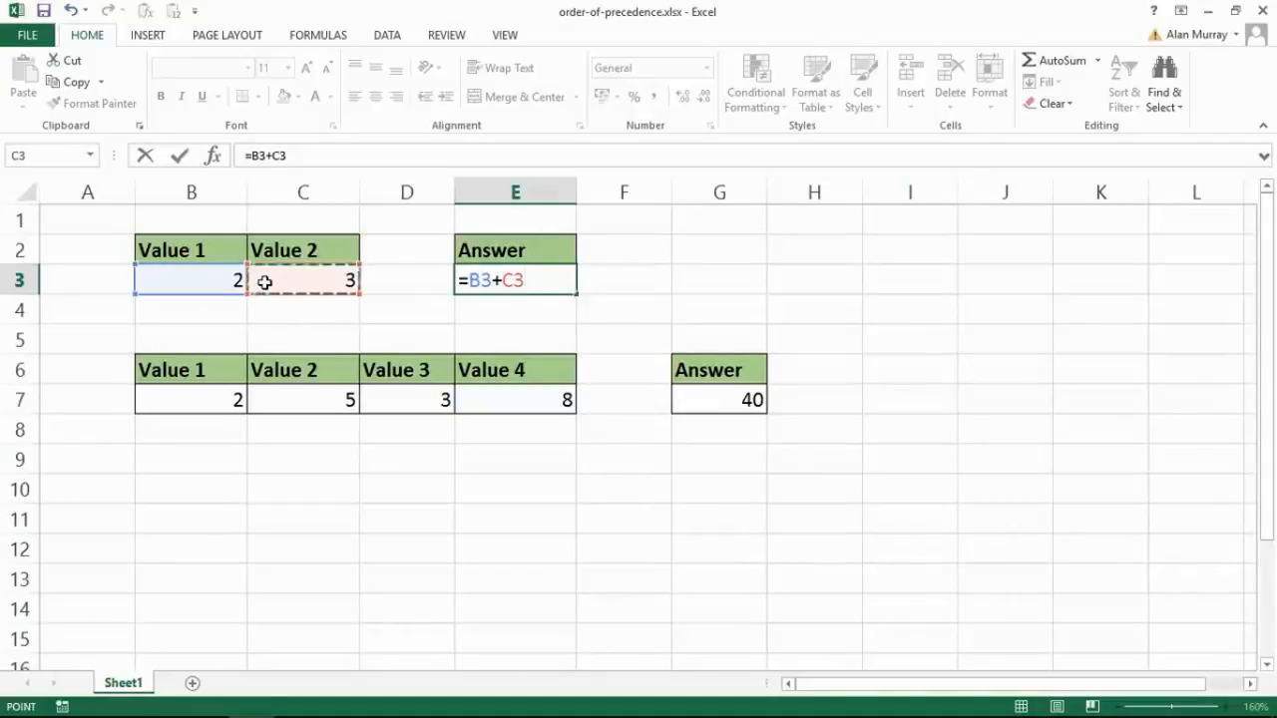
pyautogui.write('+')
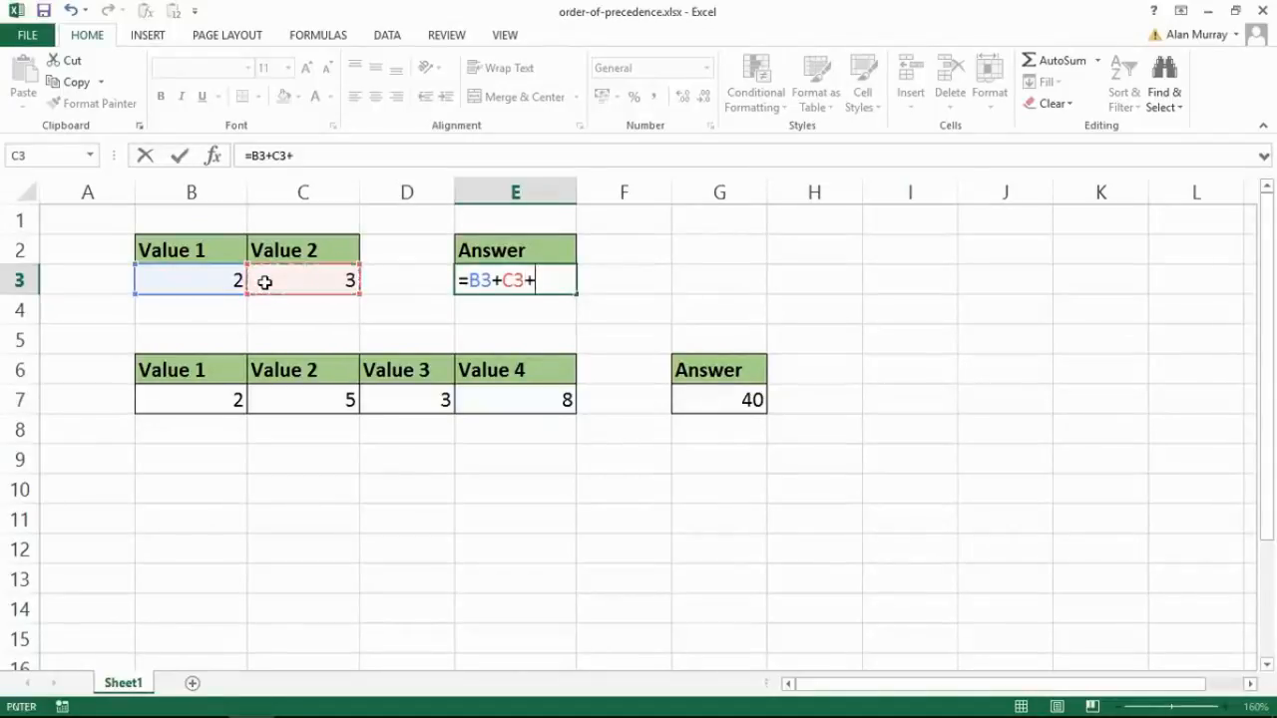
pyautogui.press('BackSpace')
pyautogui.write('*2')
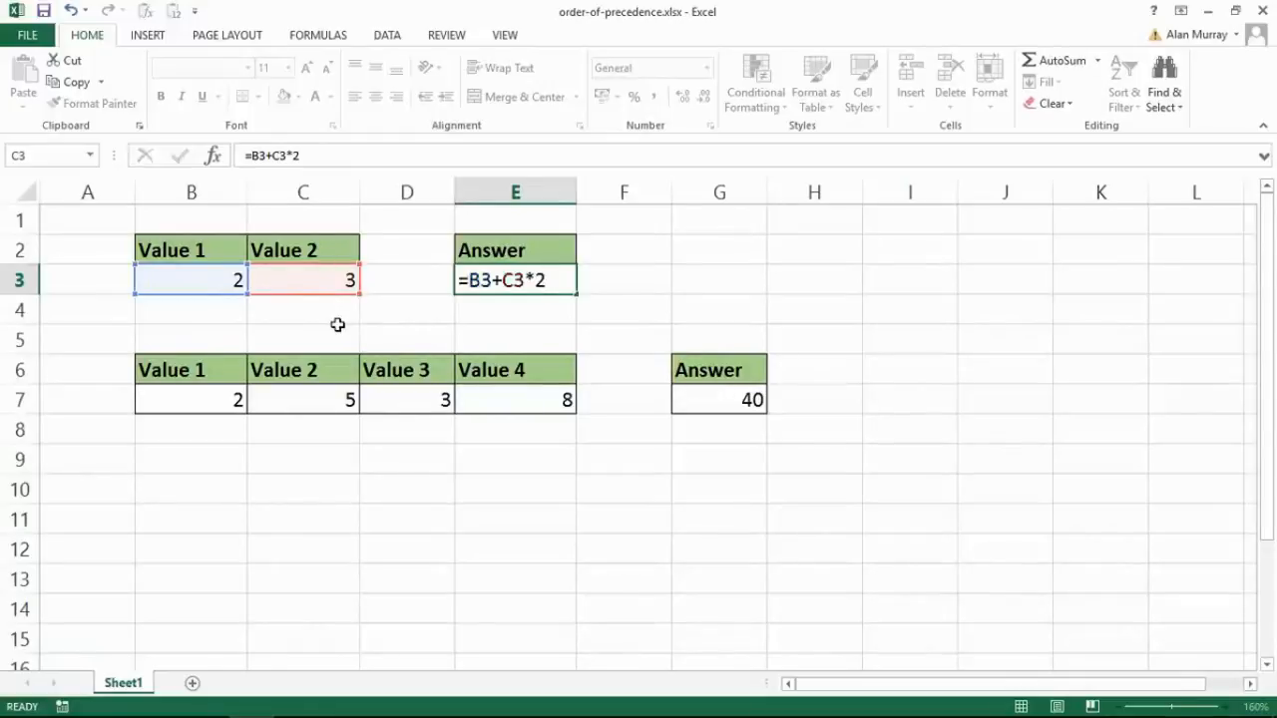
pyautogui.press('Return')
# - Add parentheses around the addition in cell E3 so the formula reads =(B3+C3)*2
pyautogui.click(541, 279)
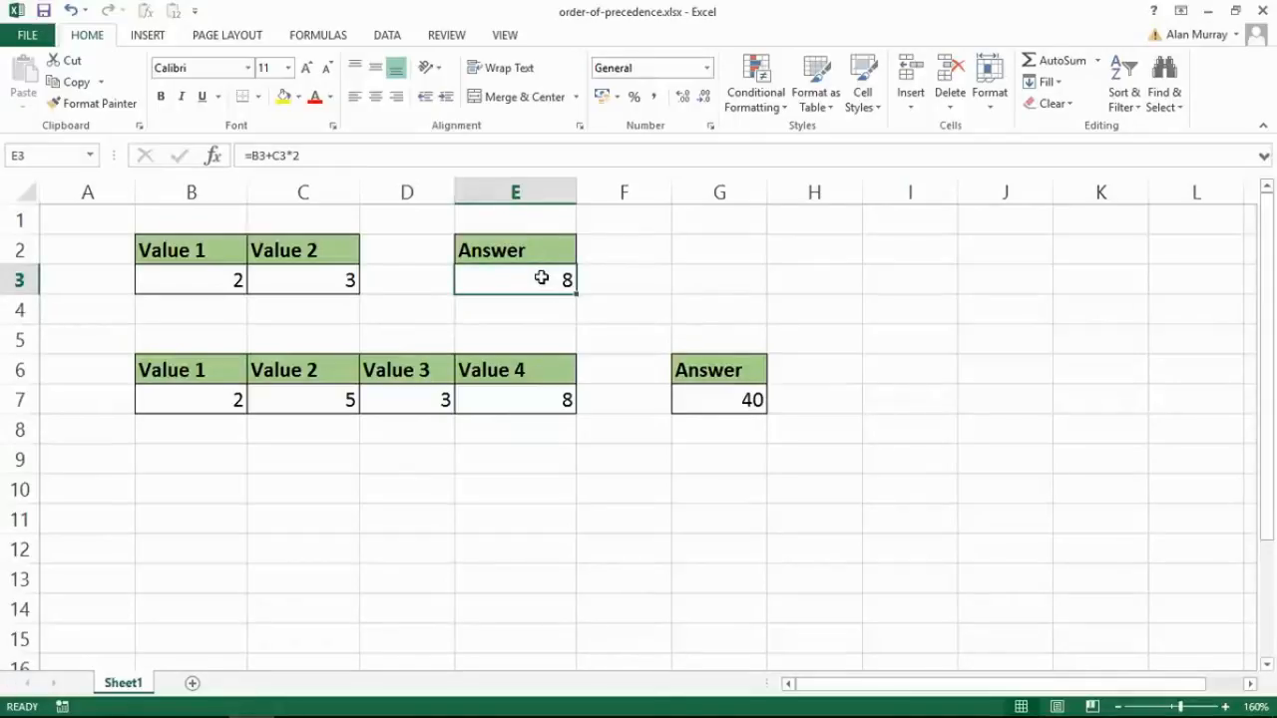
pyautogui.doubleClick(540, 278)
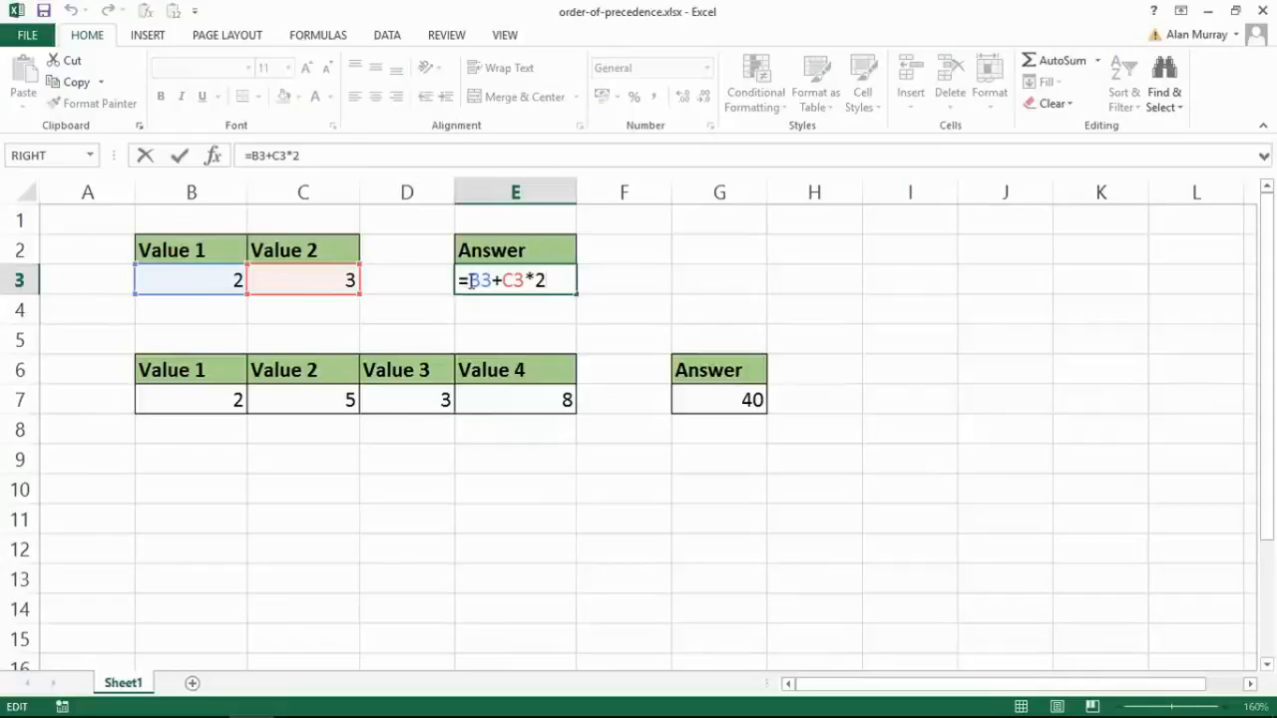
pyautogui.moveTo(470, 283); pyautogui.dragTo(503, 285)
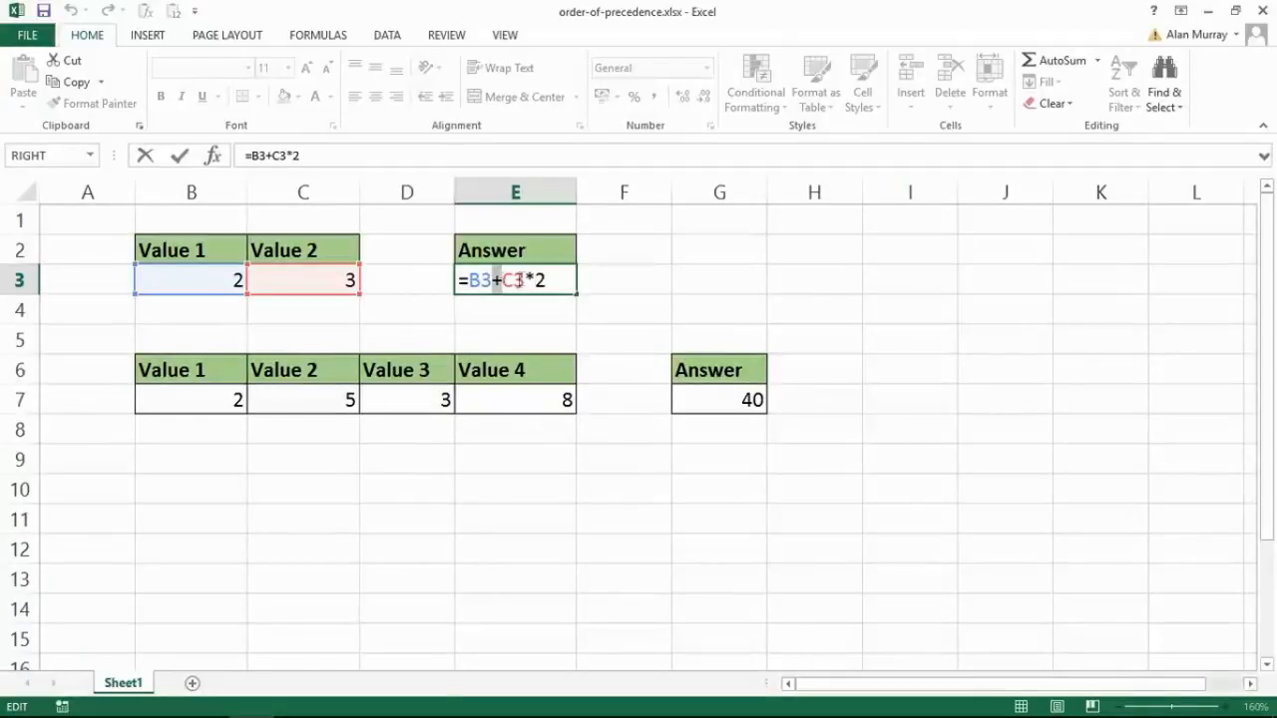
pyautogui.doubleClick(530, 280)
pyautogui.moveTo(505, 281); pyautogui.dragTo(556, 280)
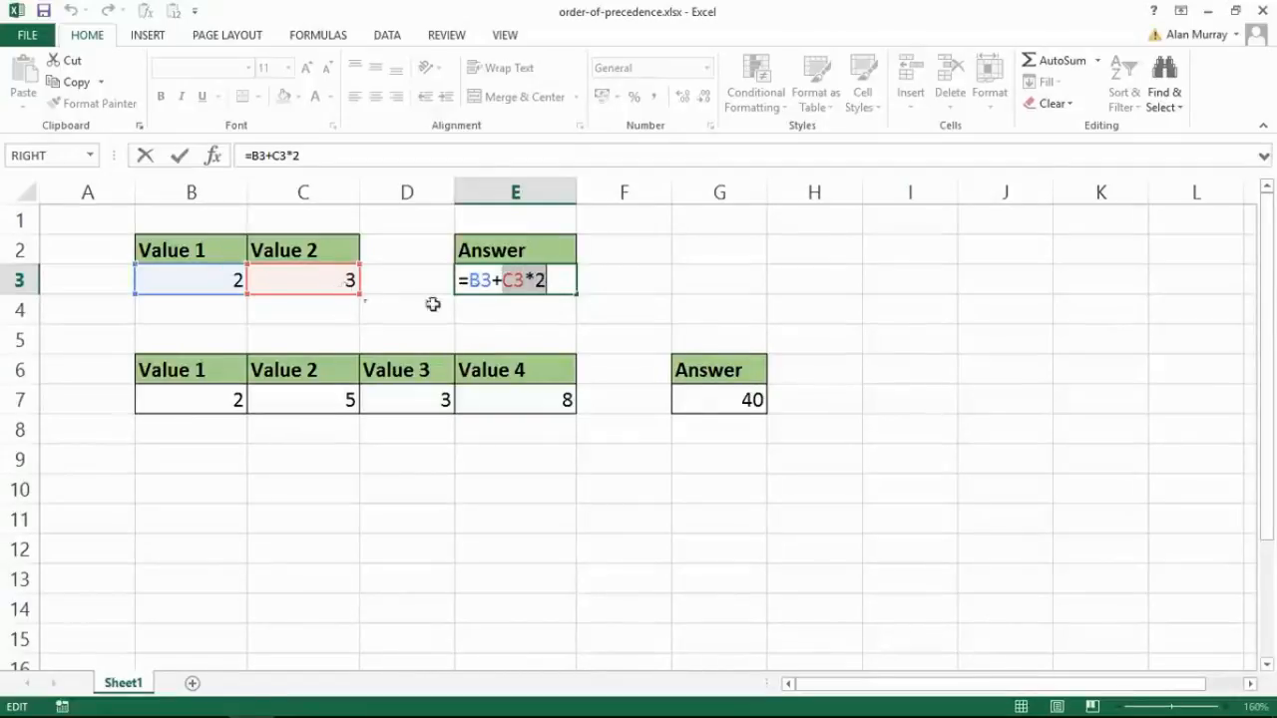
pyautogui.moveTo(470, 281); pyautogui.dragTo(490, 280)
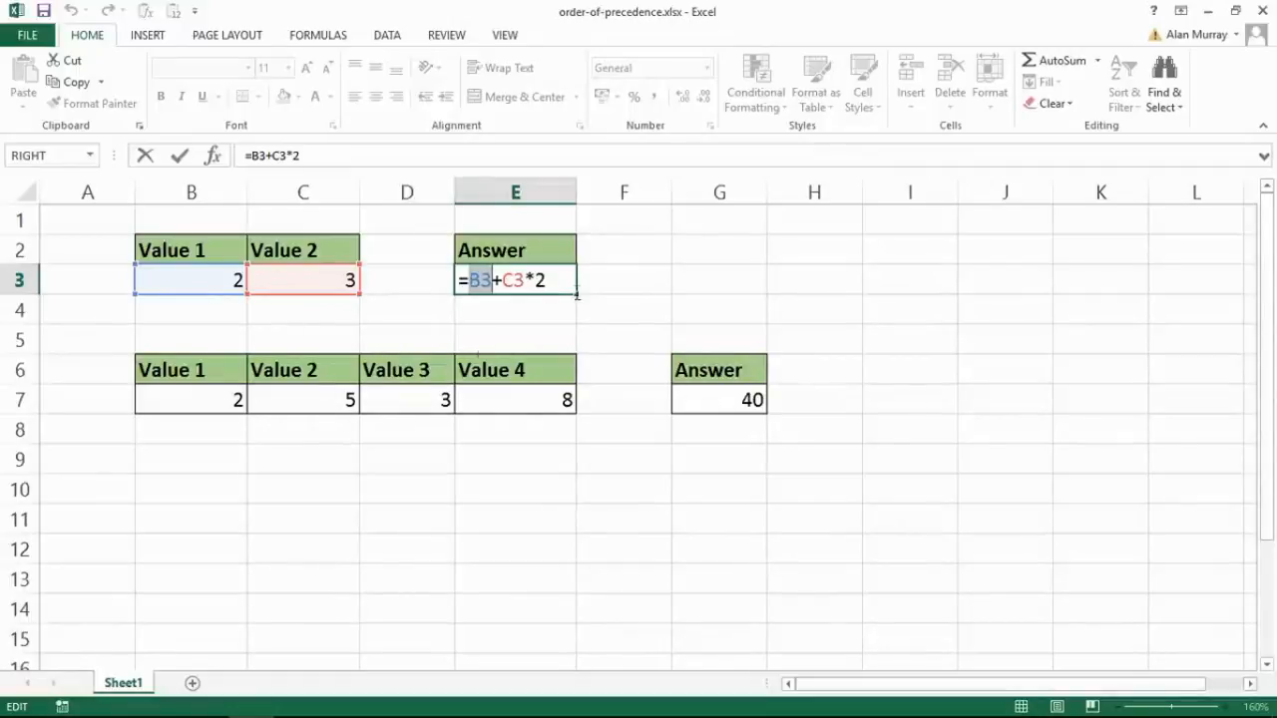
pyautogui.click(469, 280)
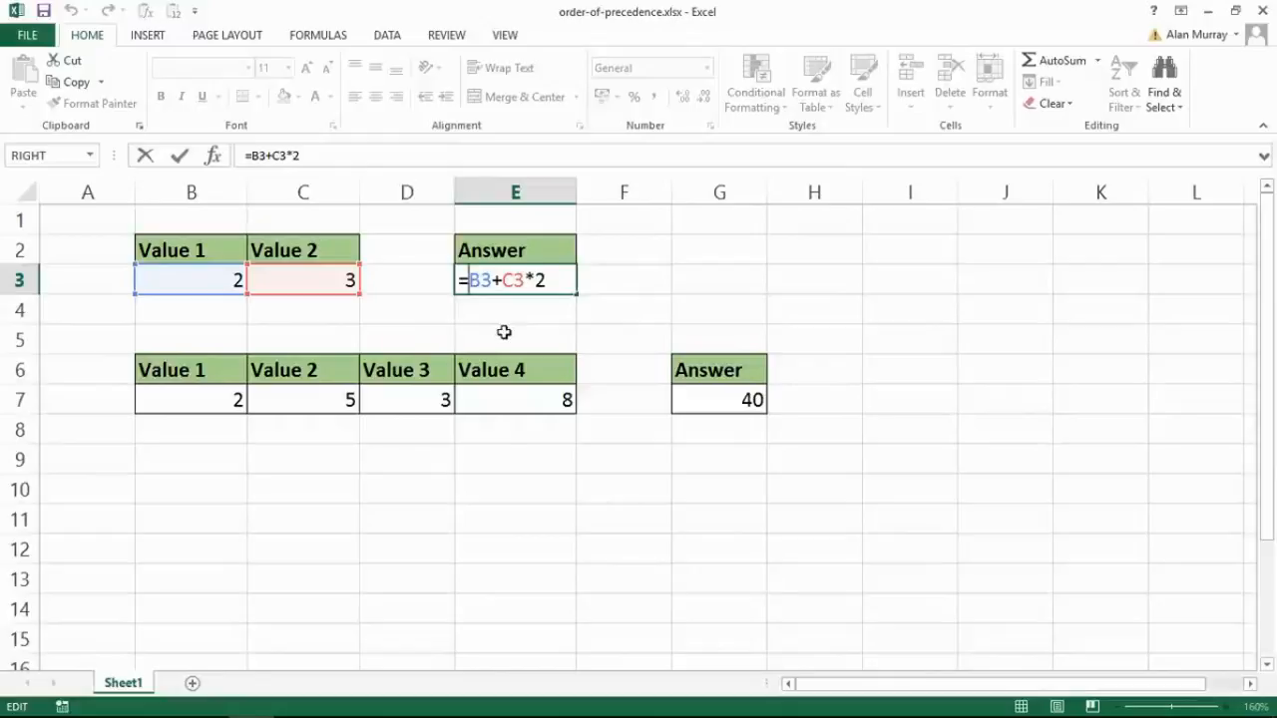
pyautogui.write('(')
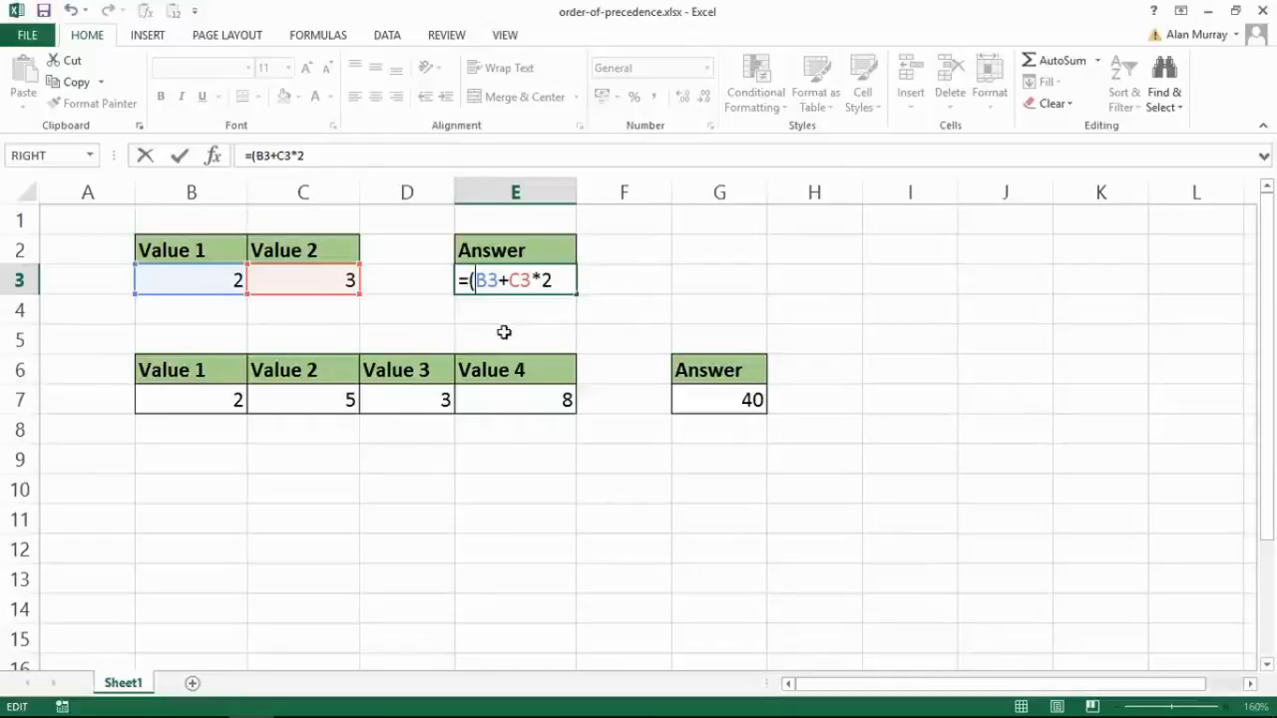
pyautogui.click(531, 279)
pyautogui.write(')')
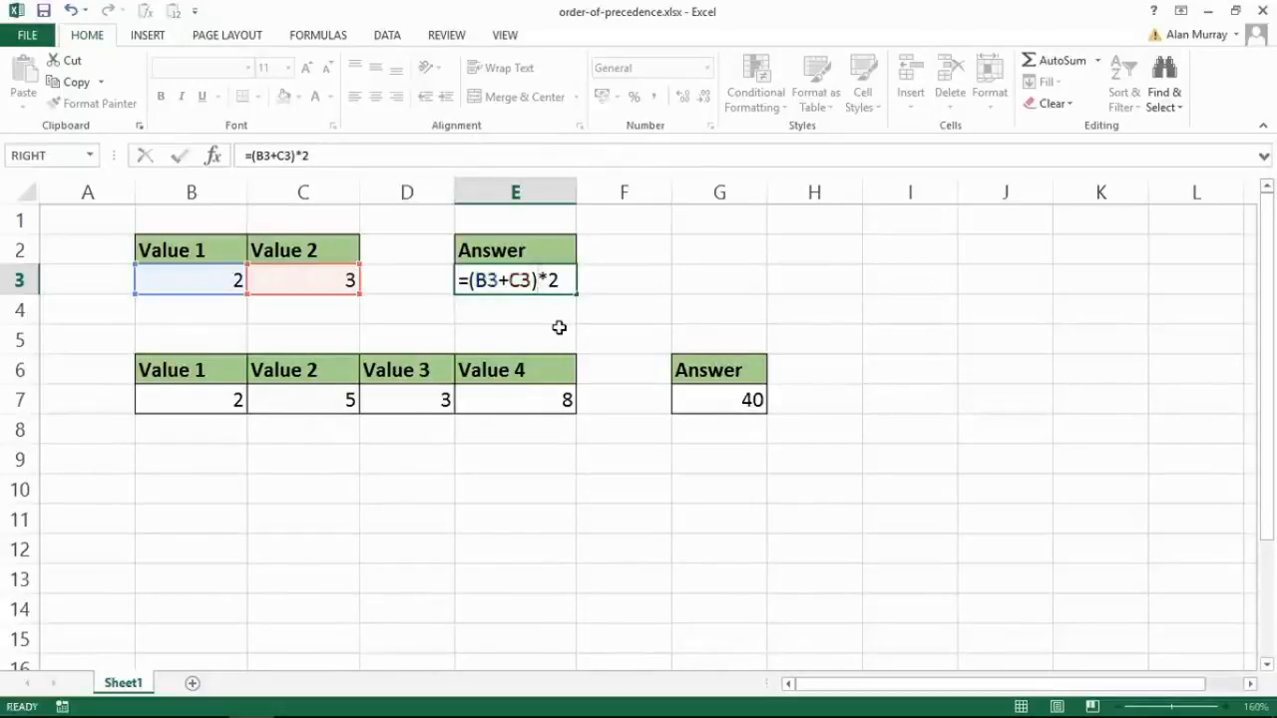
pyautogui.press('Return')
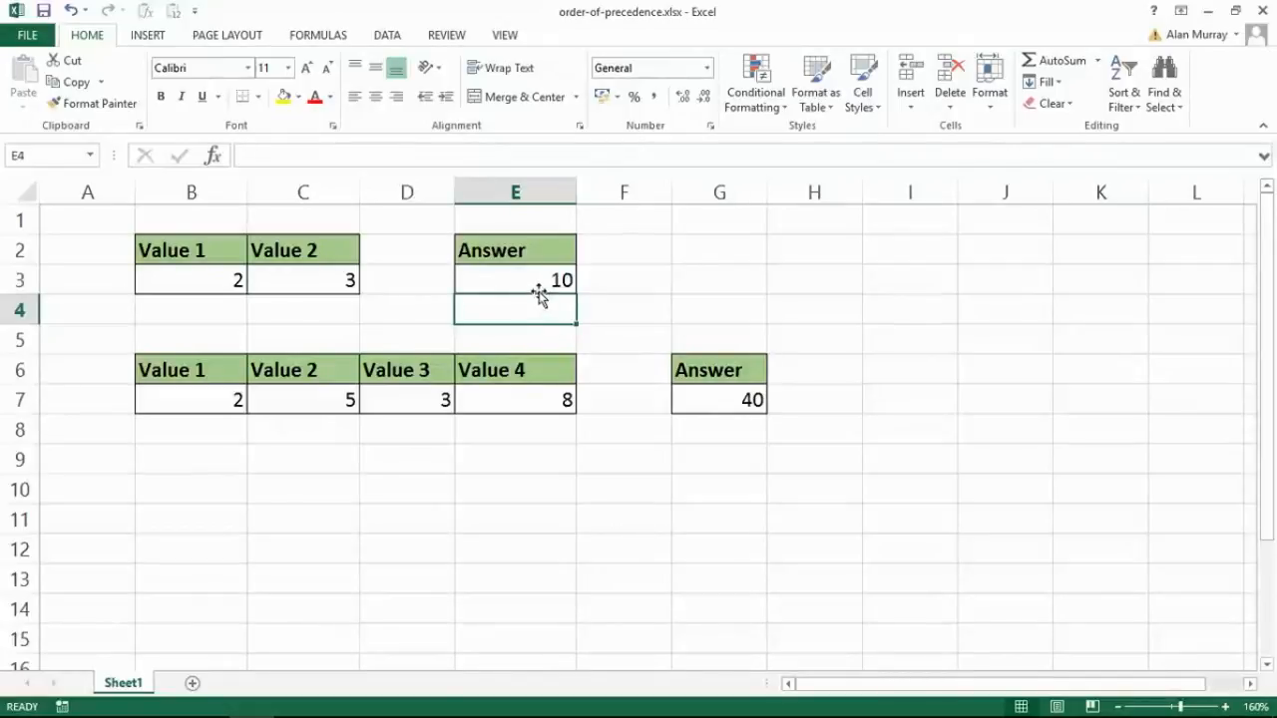
pyautogui.click(524, 280)
pyautogui.click(544, 300)
pyautogui.click(527, 279)
pyautogui.click(558, 309)
# - Enter the trial formula =(2+3) in the empty cell G3
pyautogui.click(679, 286)
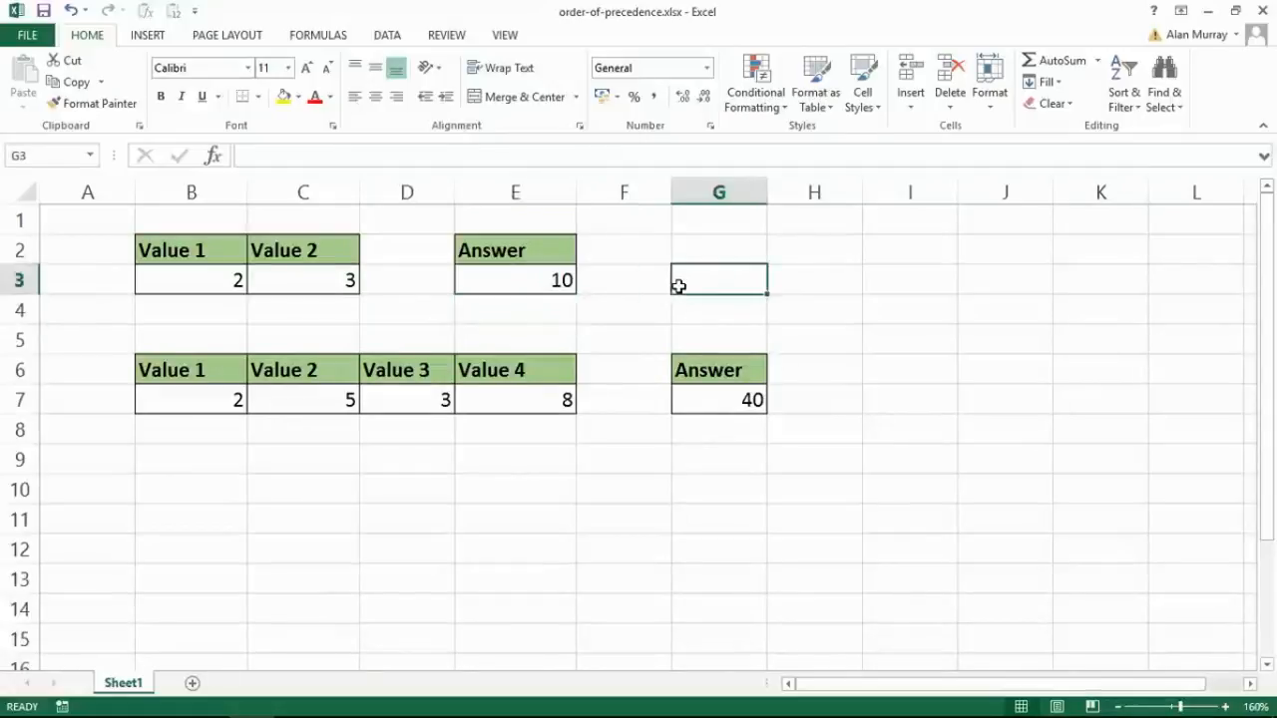
pyautogui.write('=')
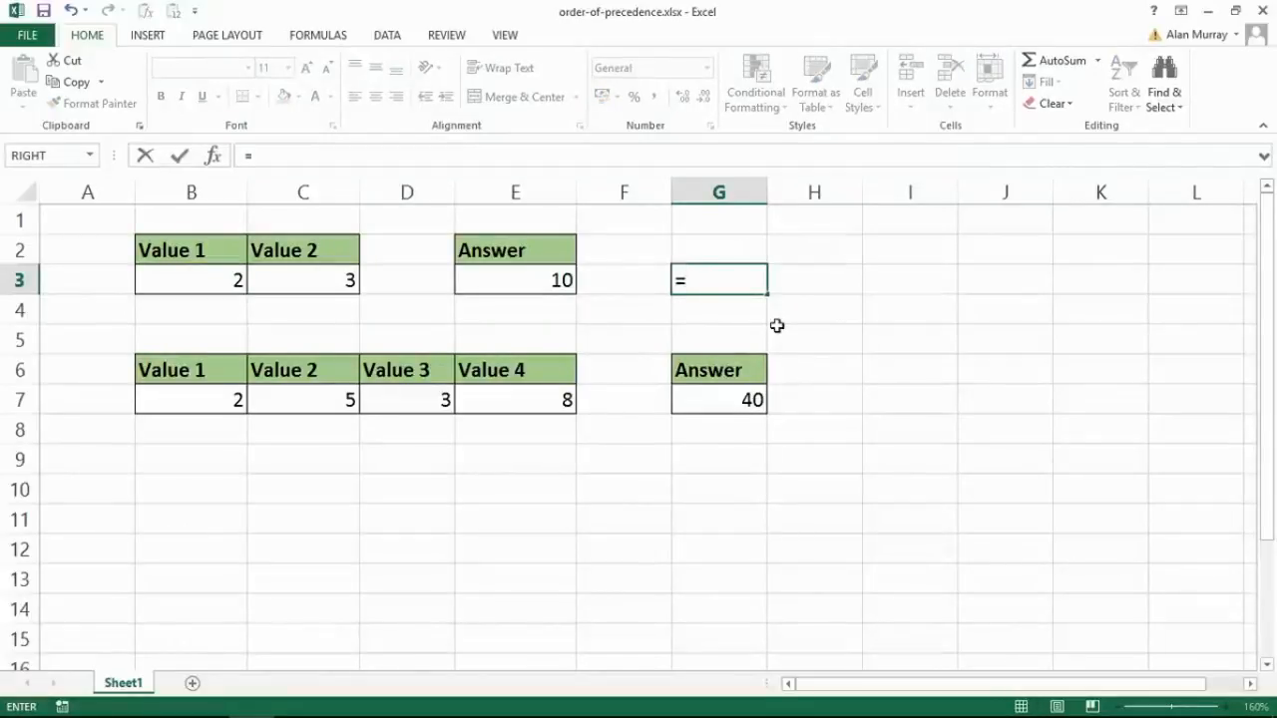
pyautogui.write('(')
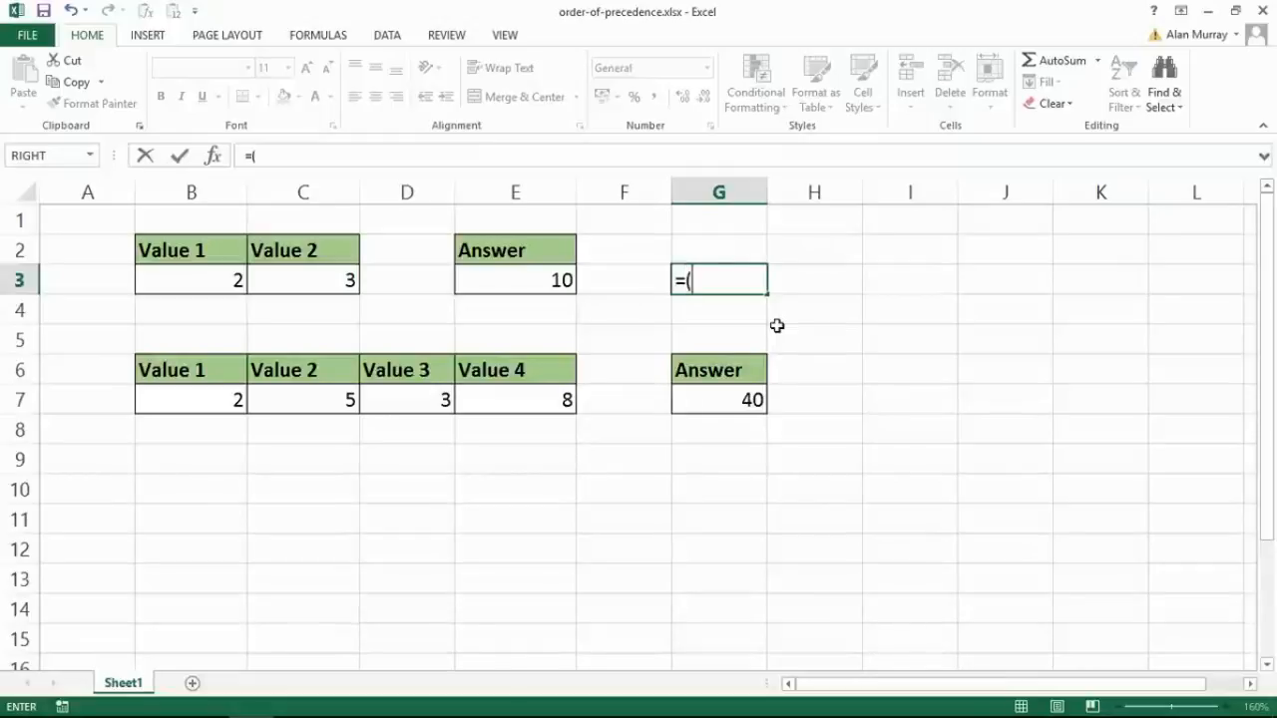
pyautogui.write('2+')
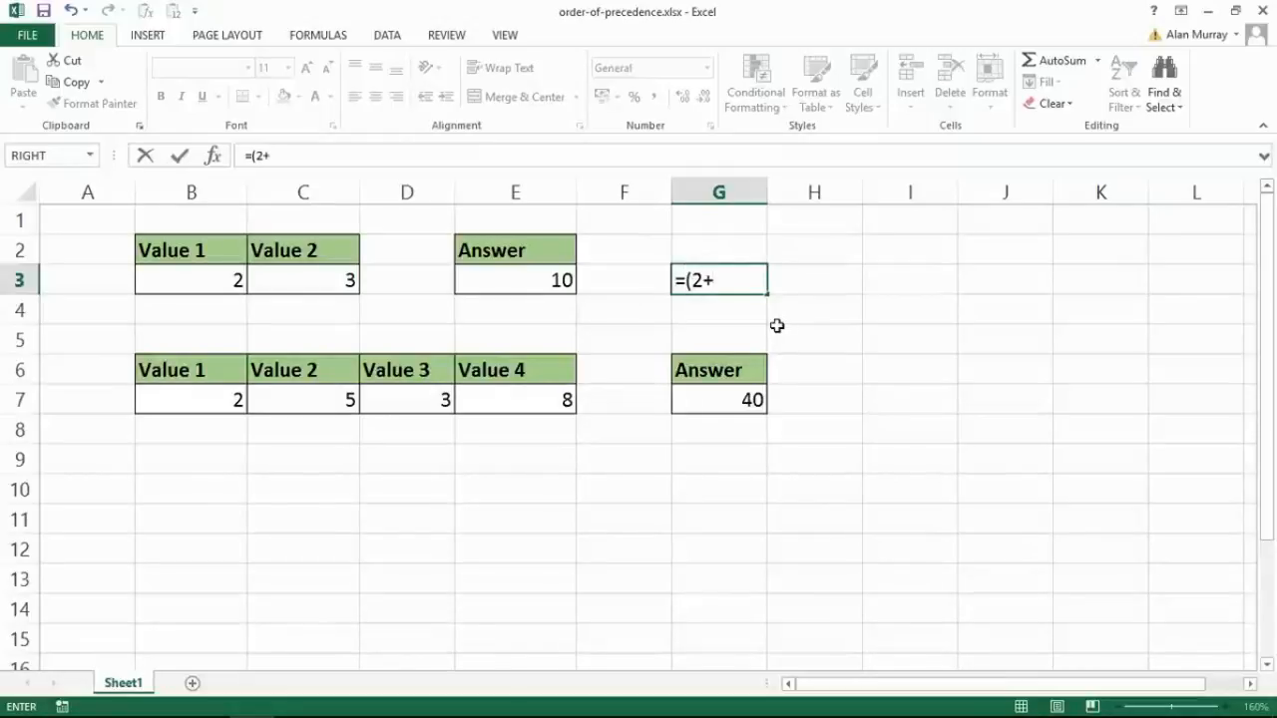
pyautogui.write('3)')
pyautogui.click(689, 281)
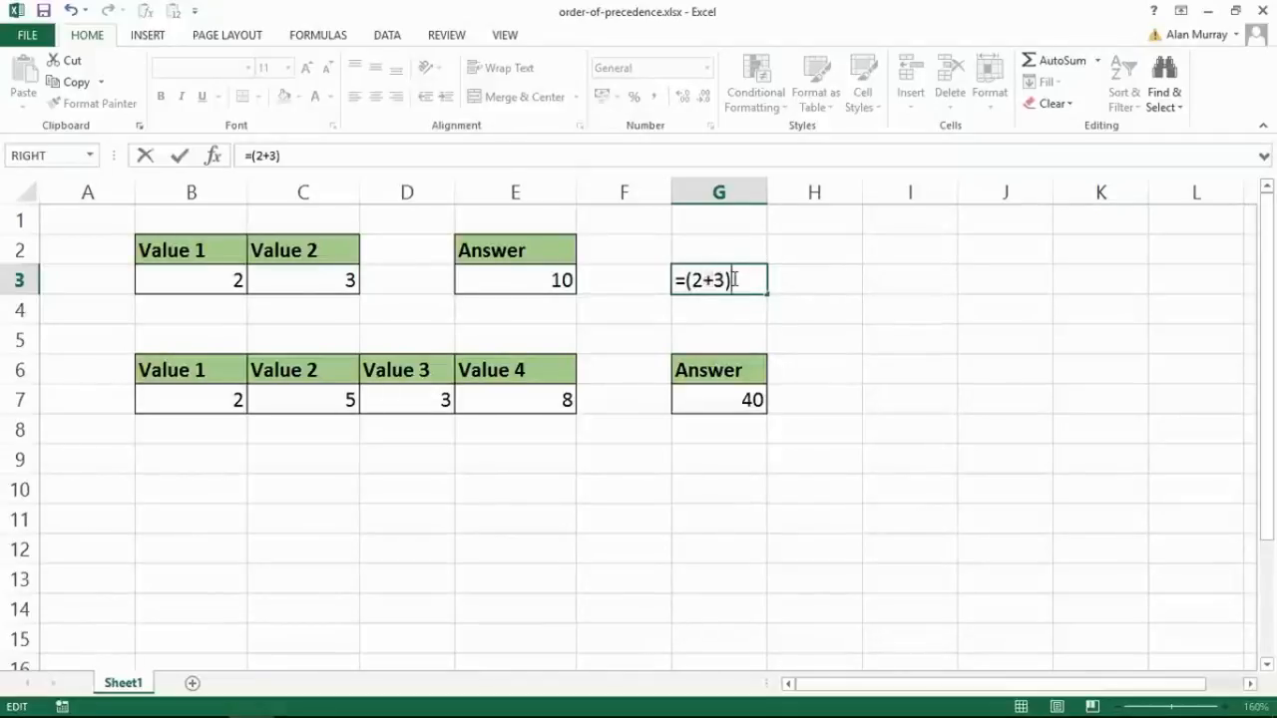
pyautogui.press('Return')
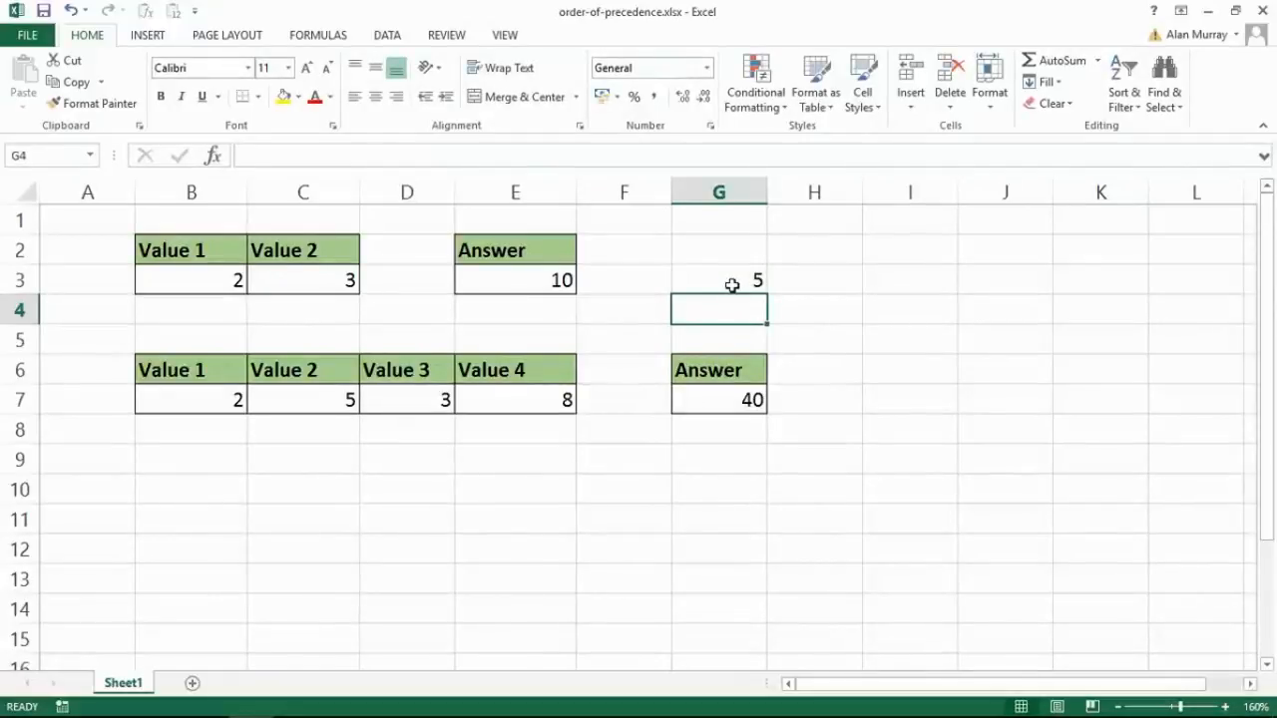
# - Review the trial formula in cell G3 and delete it from the cell
pyautogui.click(731, 285)
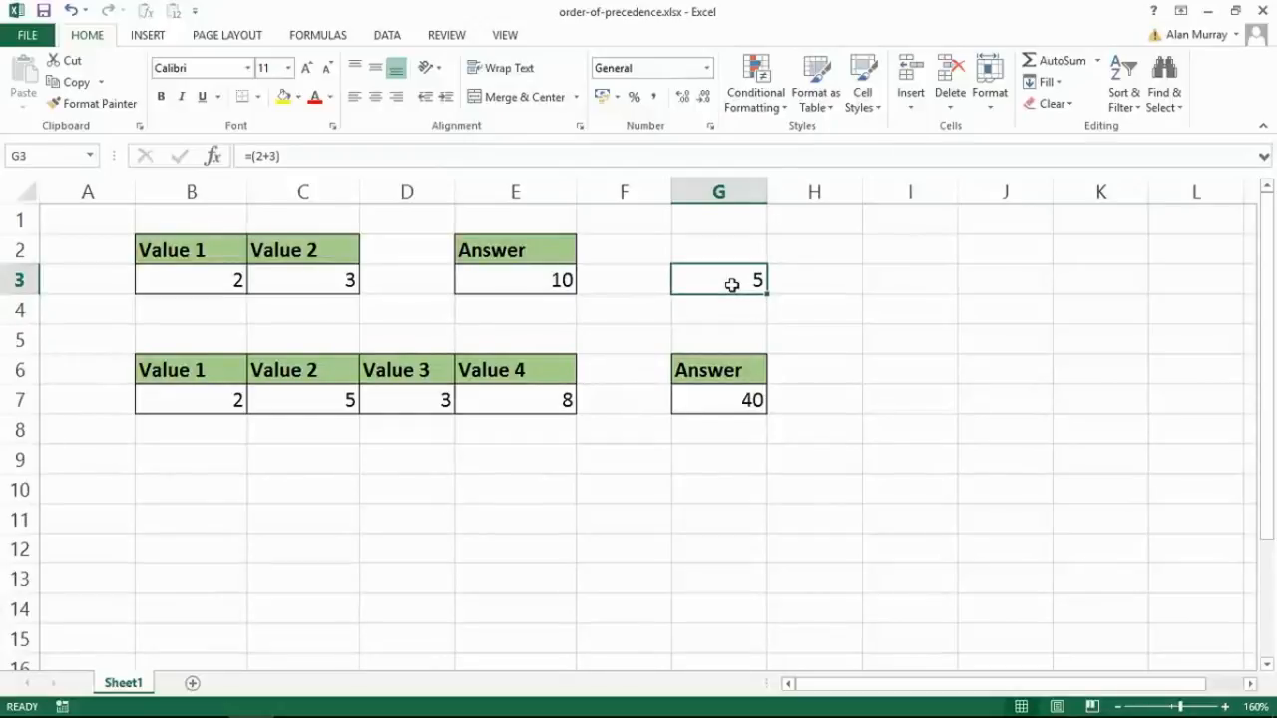
pyautogui.doubleClick(731, 286)
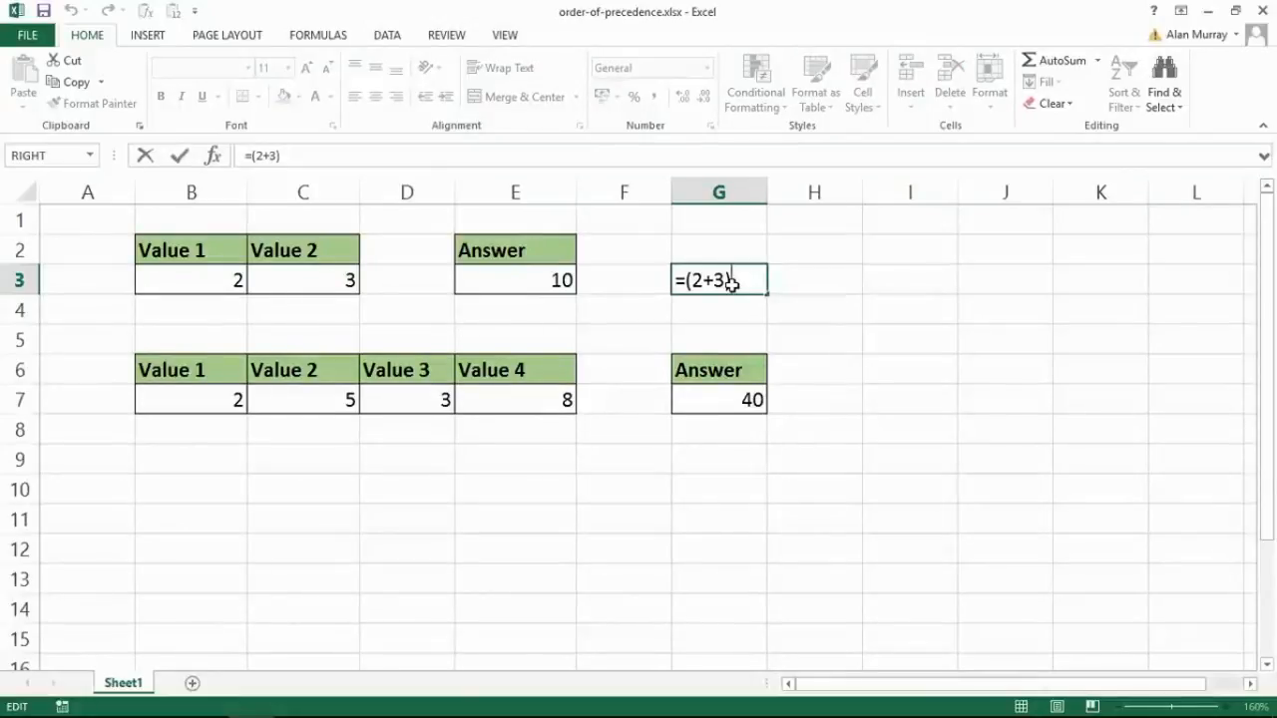
pyautogui.press('Return')
pyautogui.click(731, 284)
pyautogui.press('Delete')
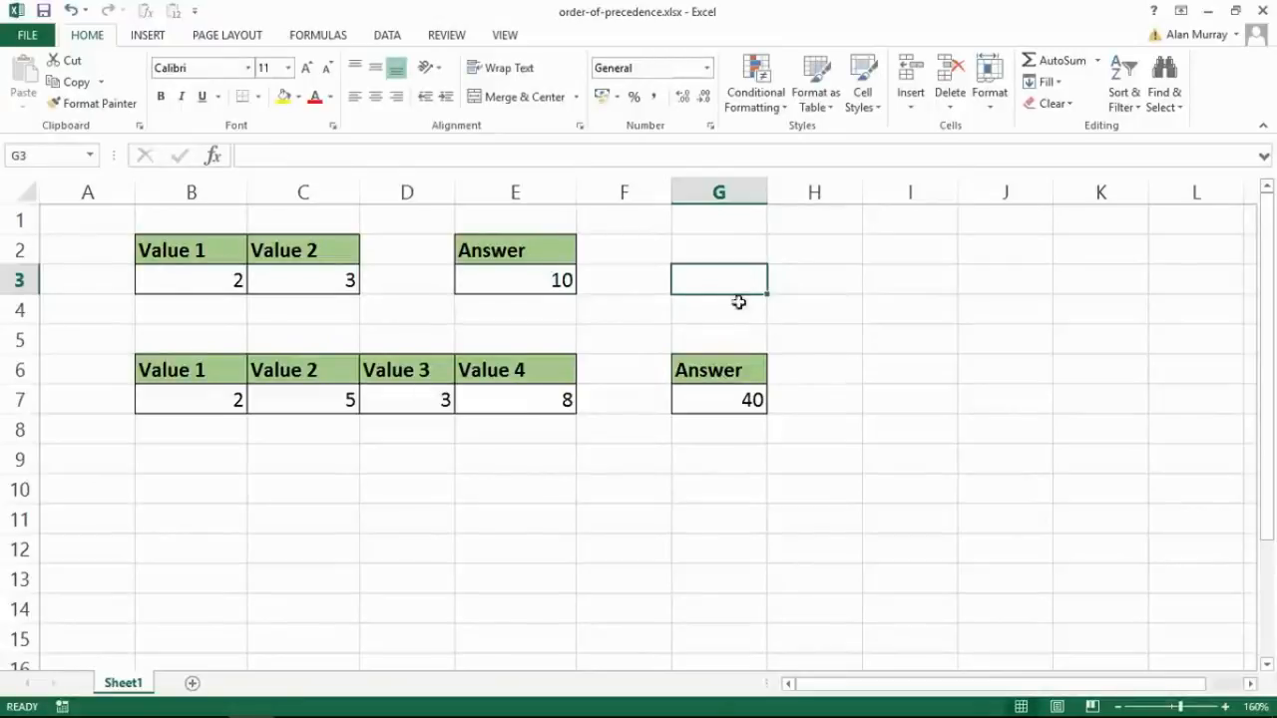
# - Examine how the nested parentheses group the divisions, additions and multiplication in the Answer formula in cell G7
pyautogui.click(738, 400)
pyautogui.doubleClick(737, 400)
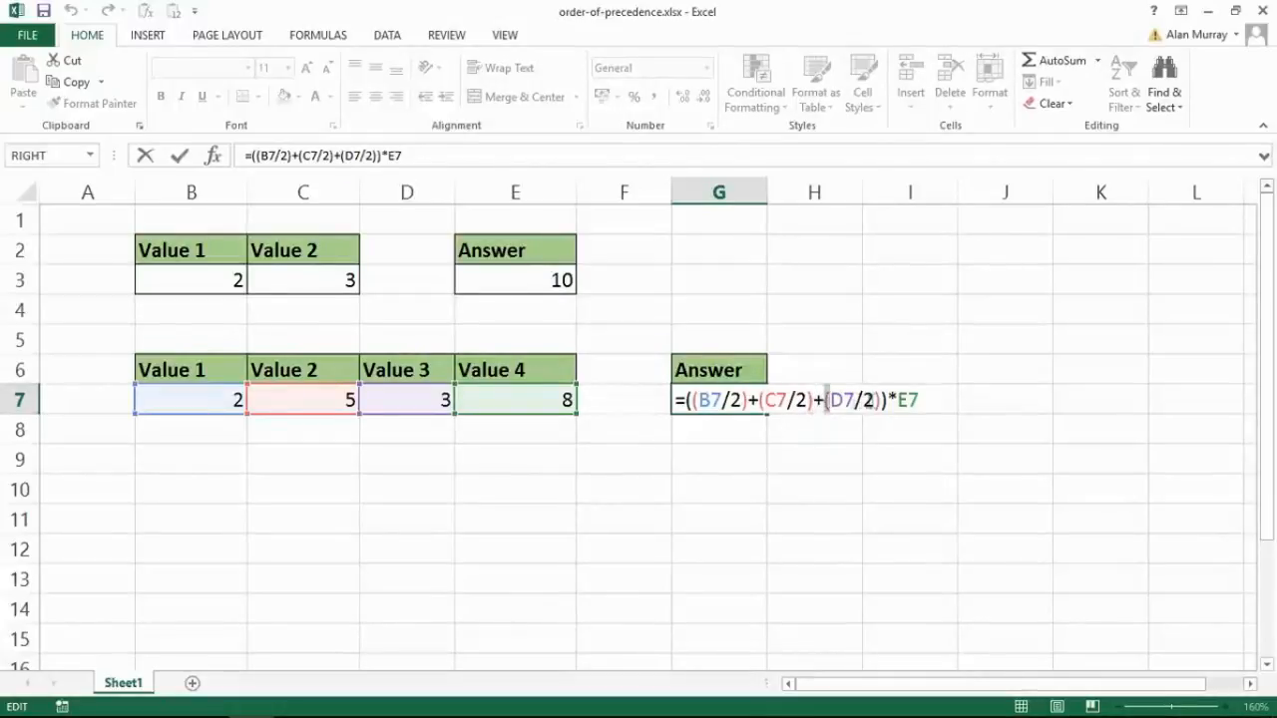
pyautogui.moveTo(874, 400); pyautogui.dragTo(882, 400)
pyautogui.moveTo(692, 400); pyautogui.dragTo(854, 400)
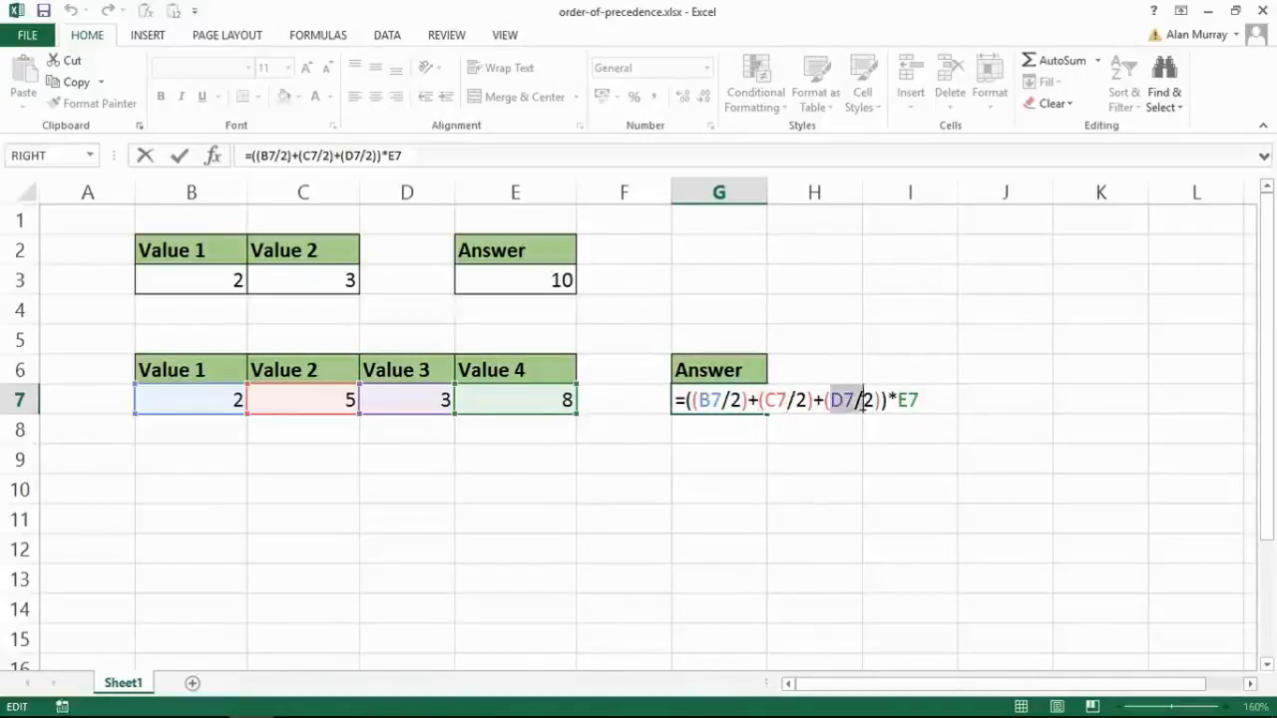
pyautogui.moveTo(685, 400); pyautogui.dragTo(885, 400)
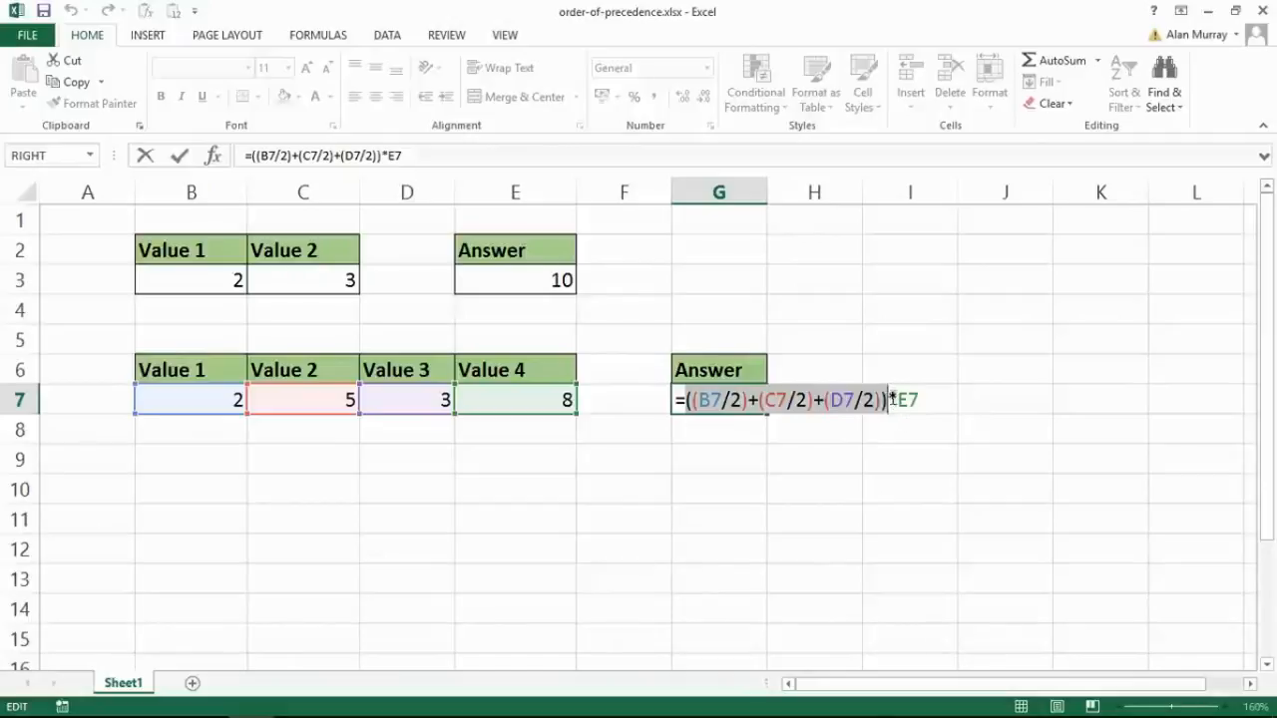
pyautogui.moveTo(889, 399); pyautogui.dragTo(931, 399)
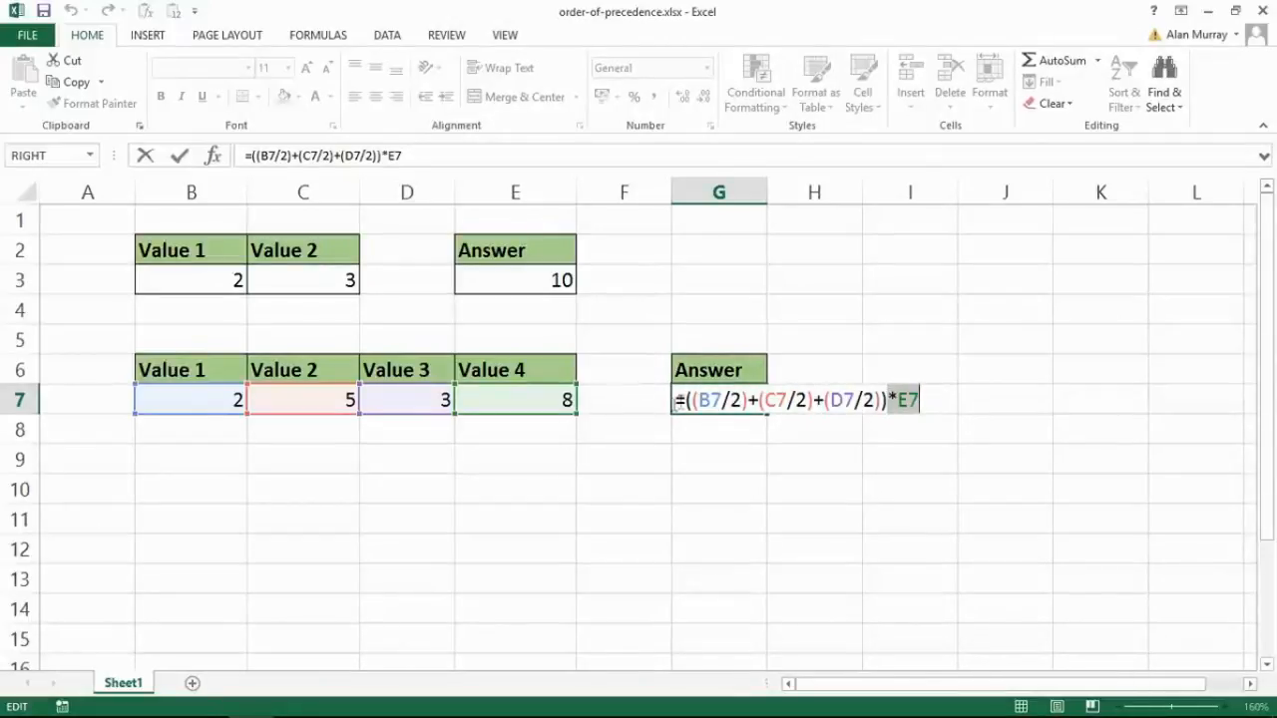
pyautogui.click(678, 401)
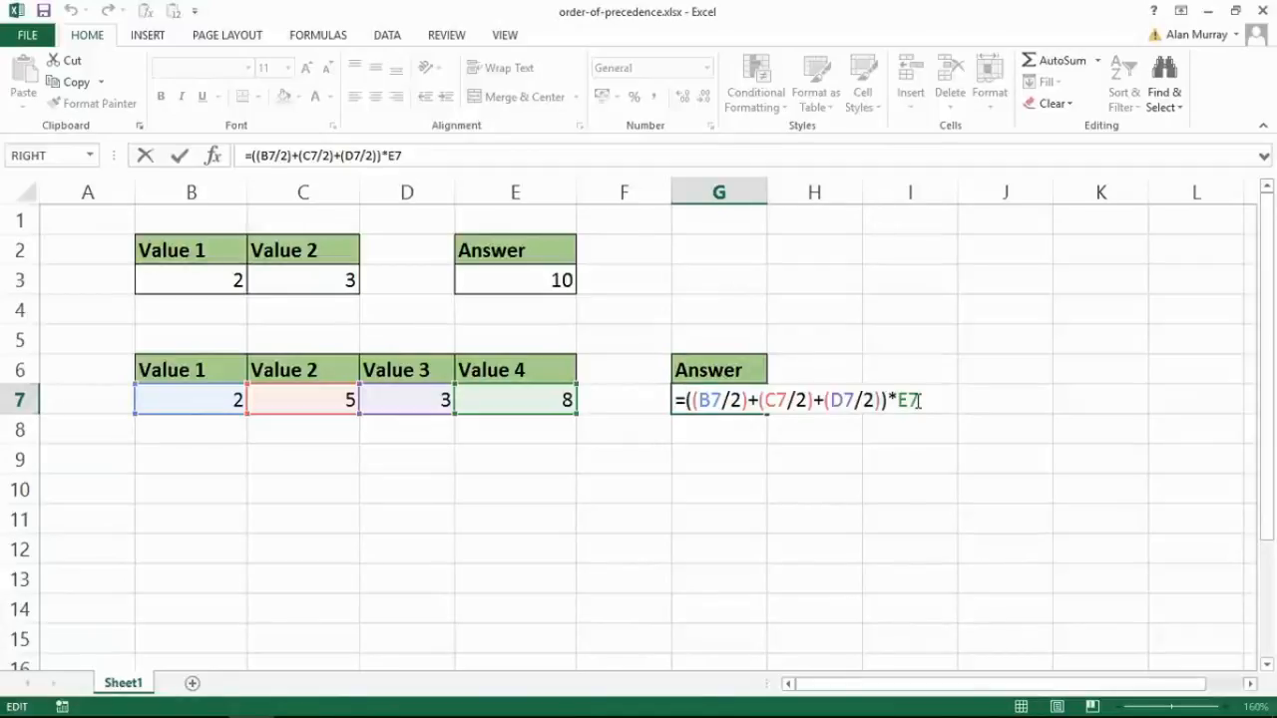
pyautogui.press('Return')
pyautogui.click(727, 403)
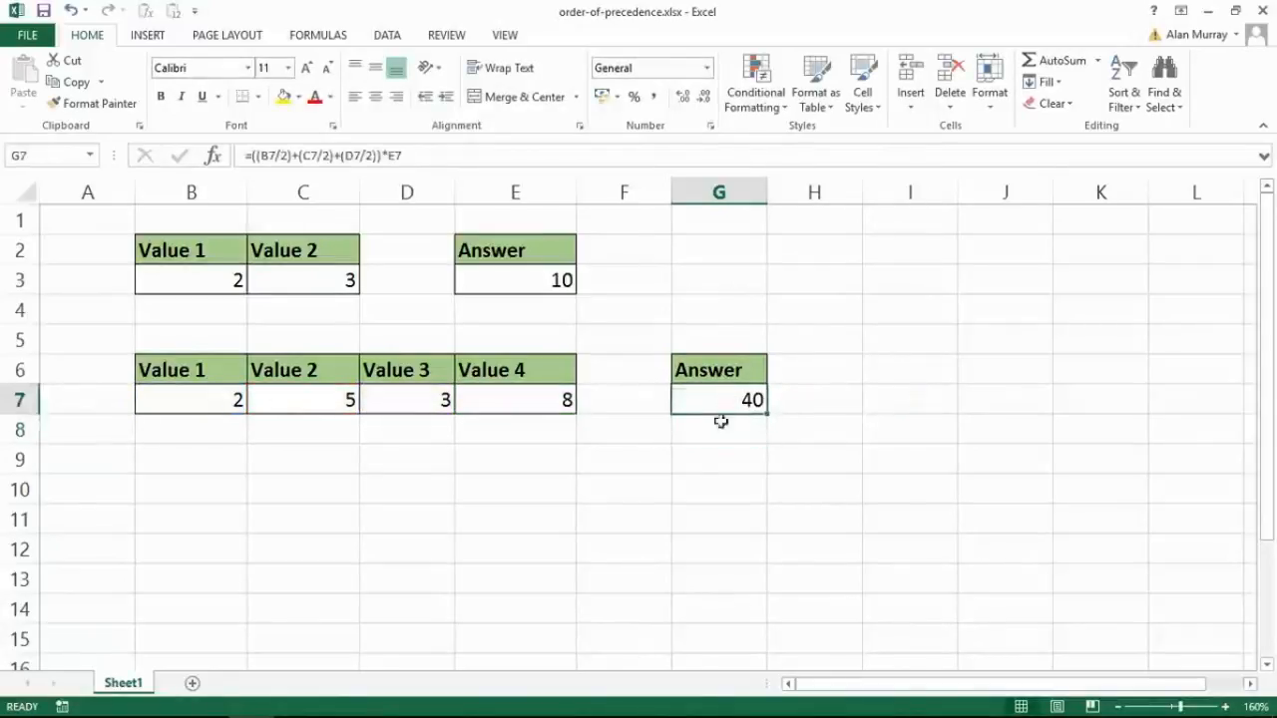
pyautogui.click(715, 448)
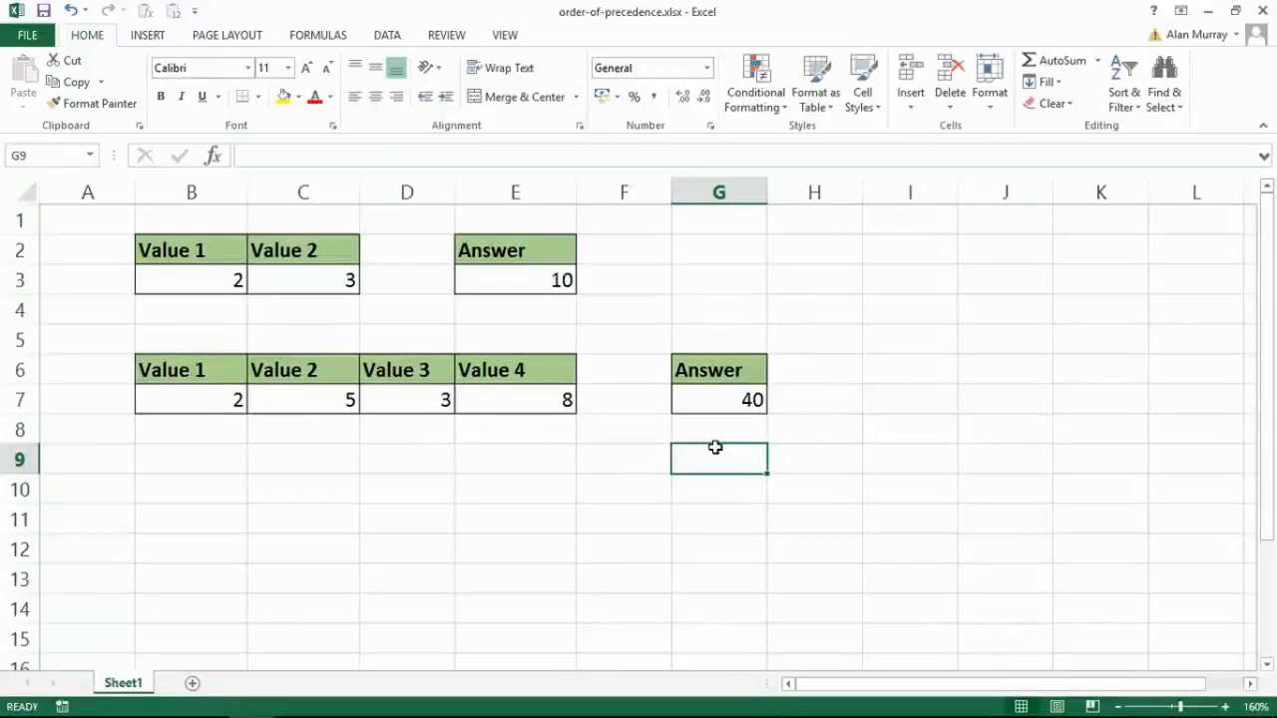